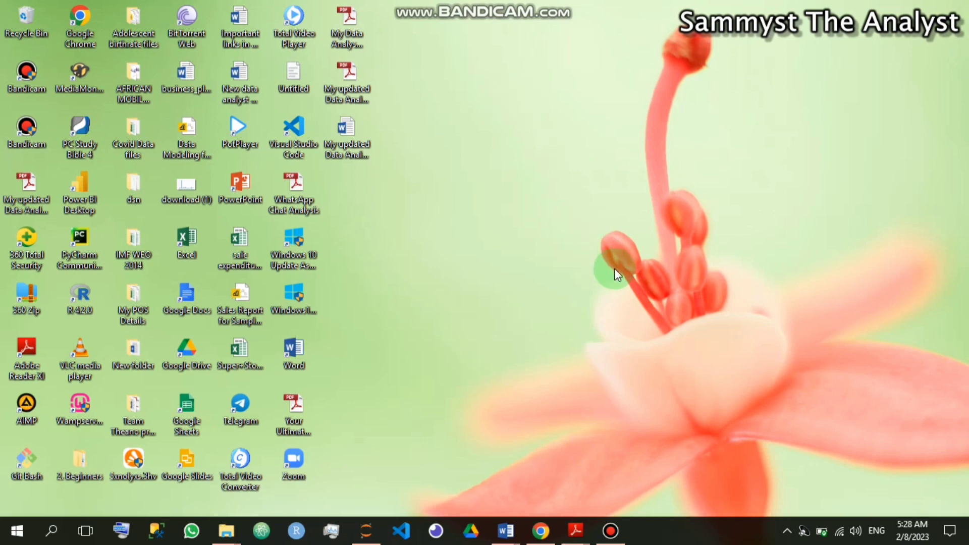
Step: In the Chrome window showing the signed-out page, load app.powerbi.com, fixing the mistyped address
mouse_move(549, 534)
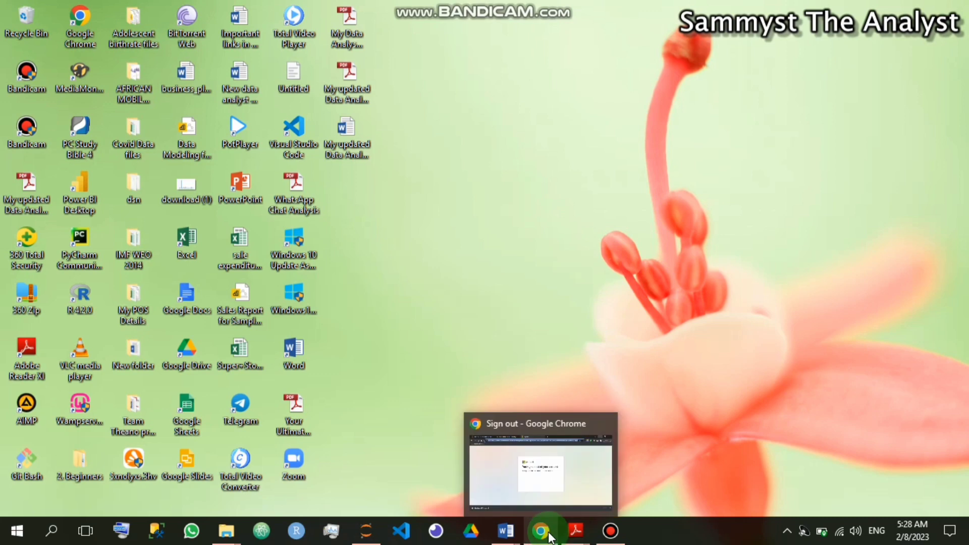
click(543, 481)
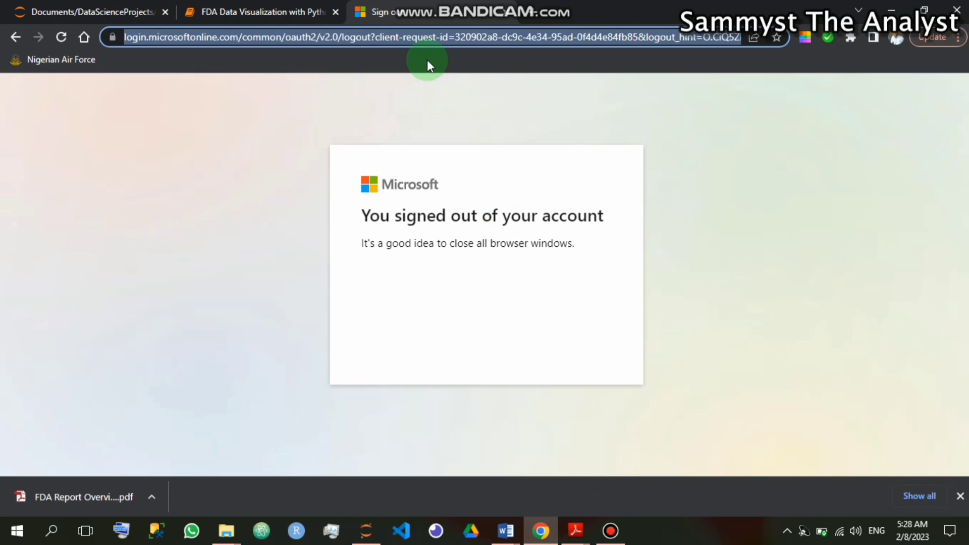
text(ap)
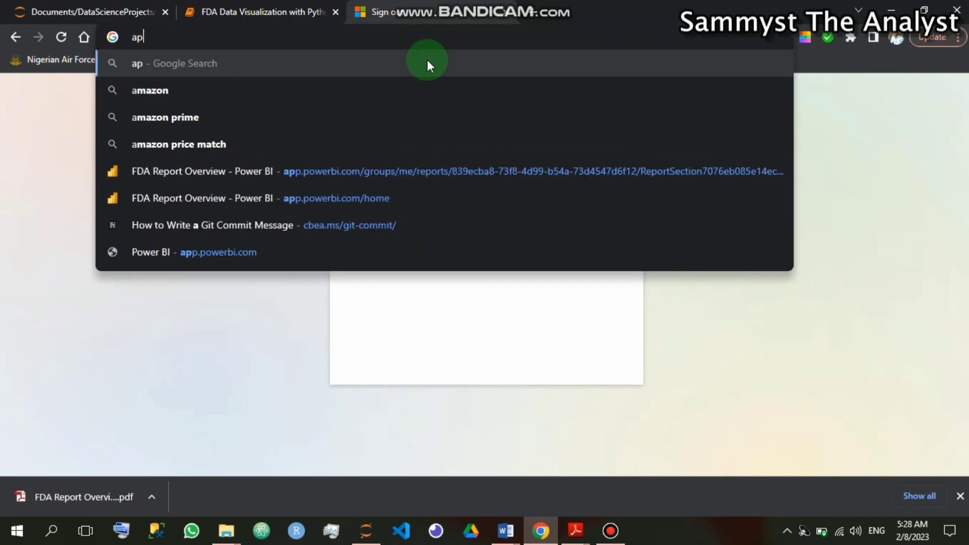
text(p.)
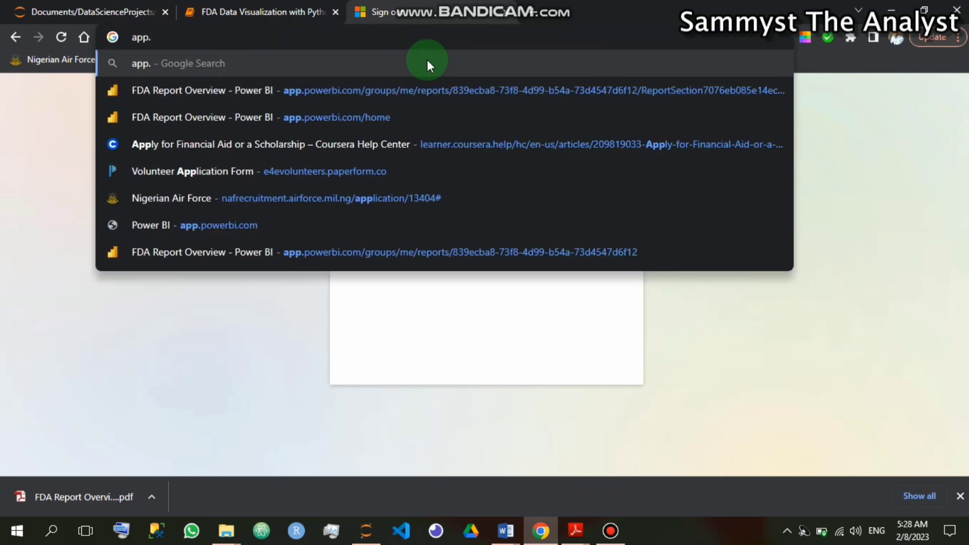
text(power)
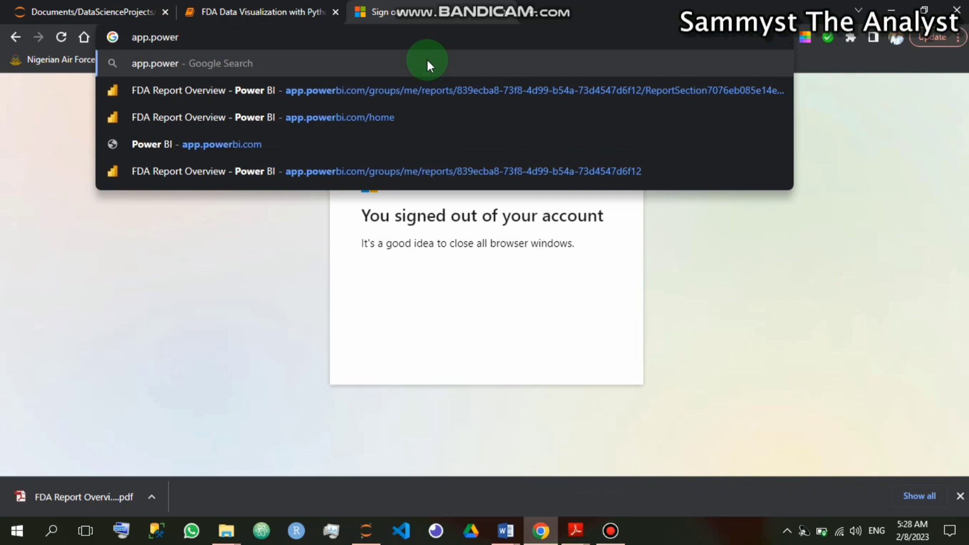
text(bi.)
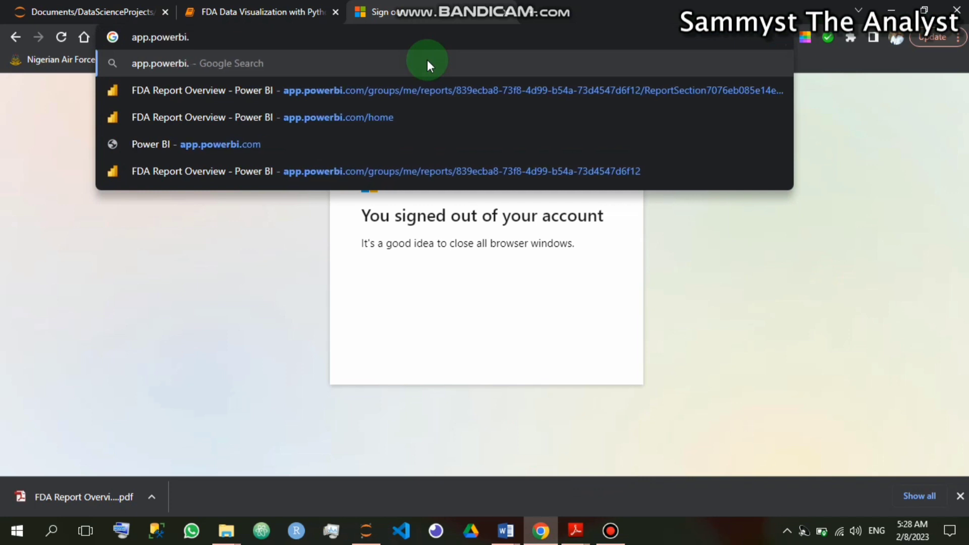
text(cop)
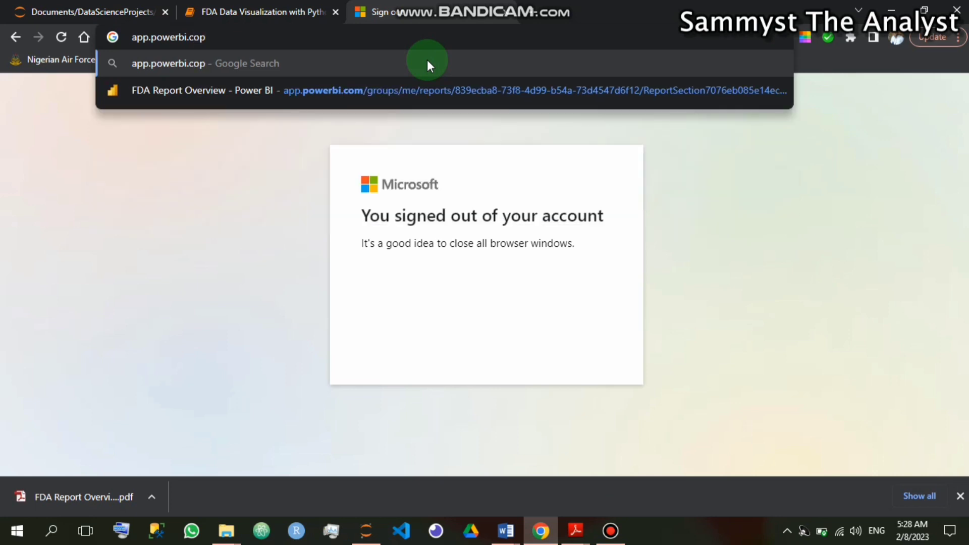
key(BackSpace)
text(m)
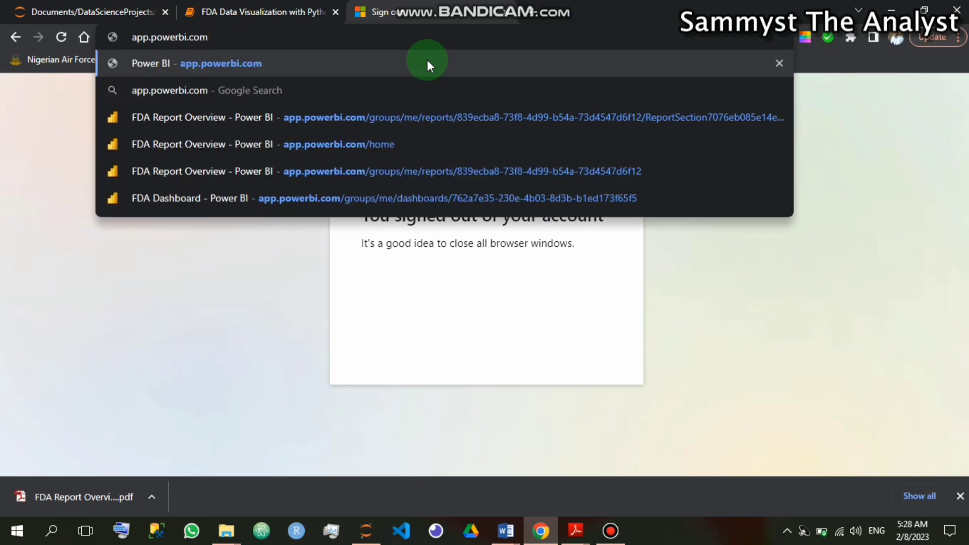
key(Return)
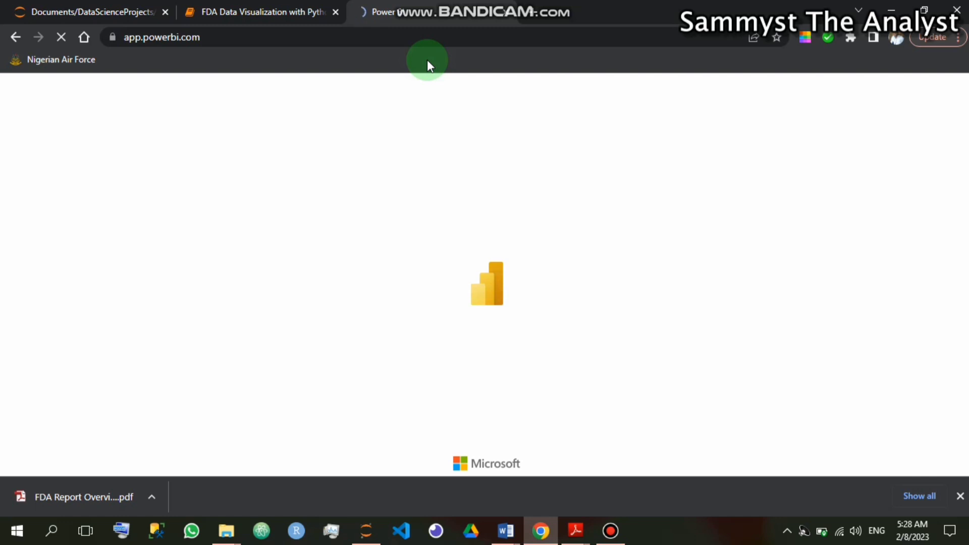
Step: Sign in to Power BI with the saved account and choose to stay signed in without further prompts
click(960, 496)
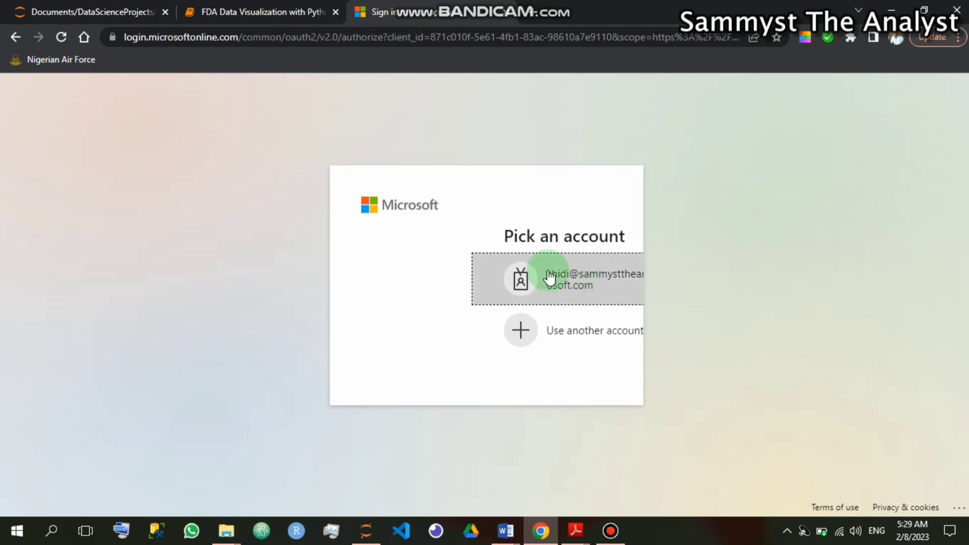
click(591, 284)
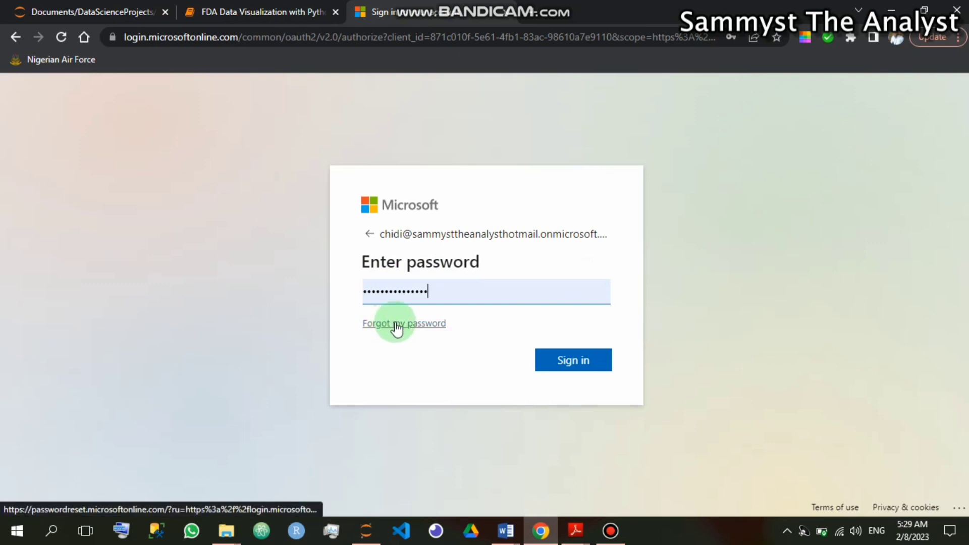
click(577, 363)
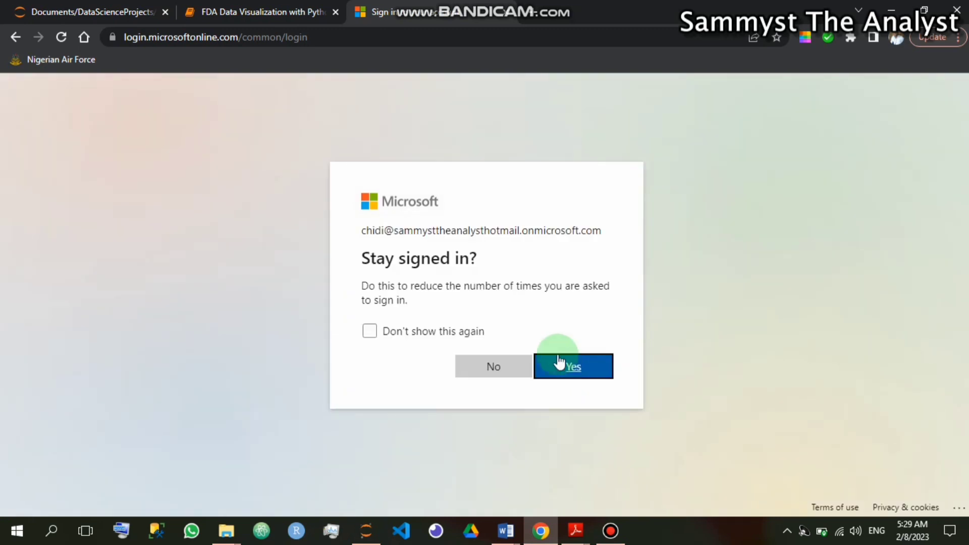
click(363, 334)
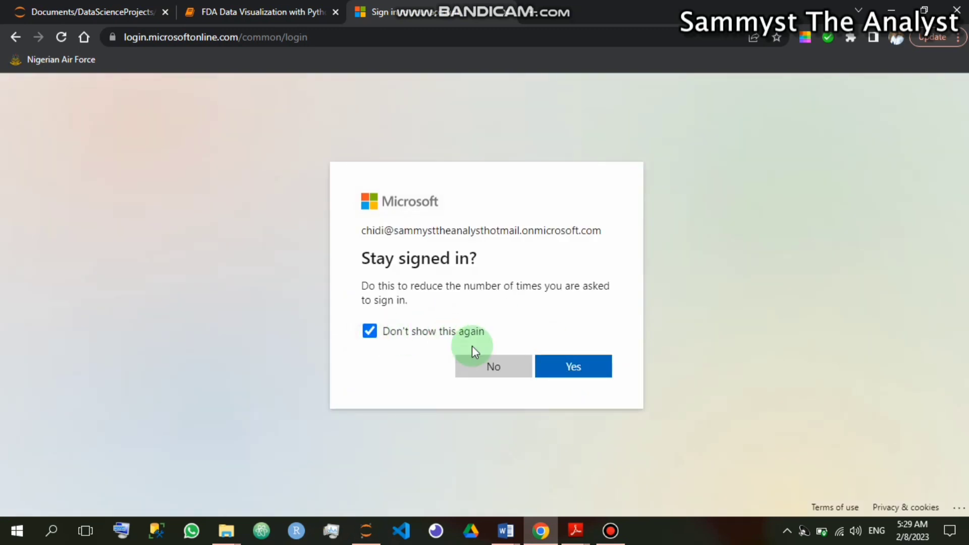
click(557, 367)
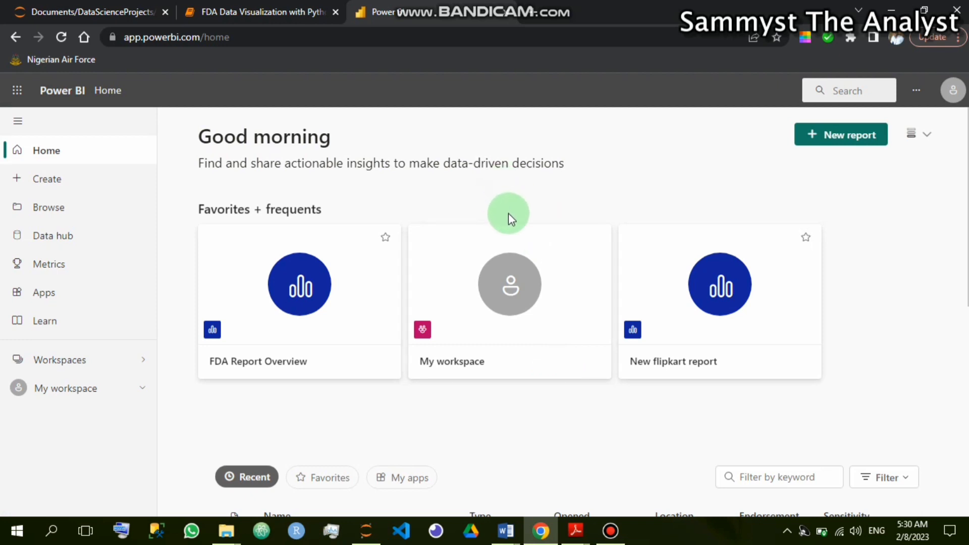
scroll(509, 218, down, 4)
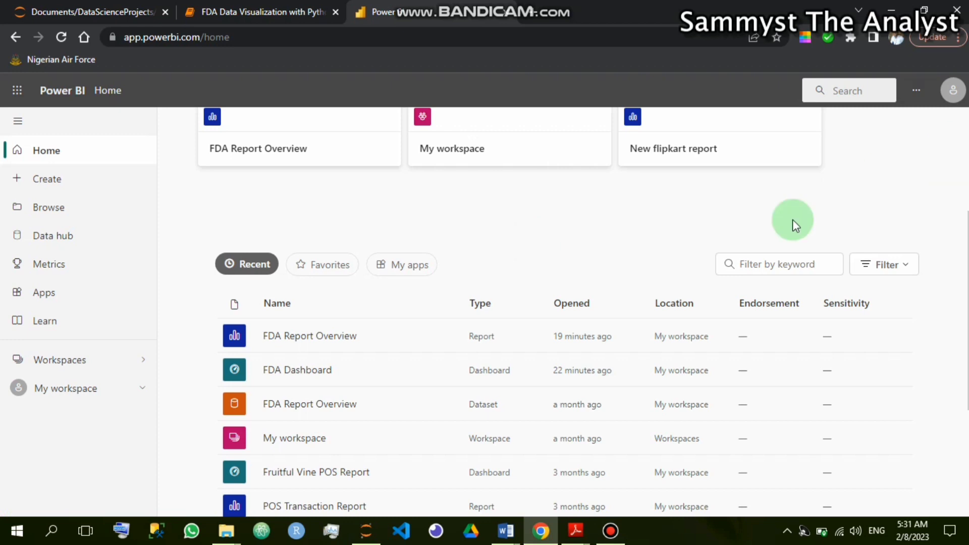
scroll(794, 219, up, 1)
scroll(849, 206, up, 3)
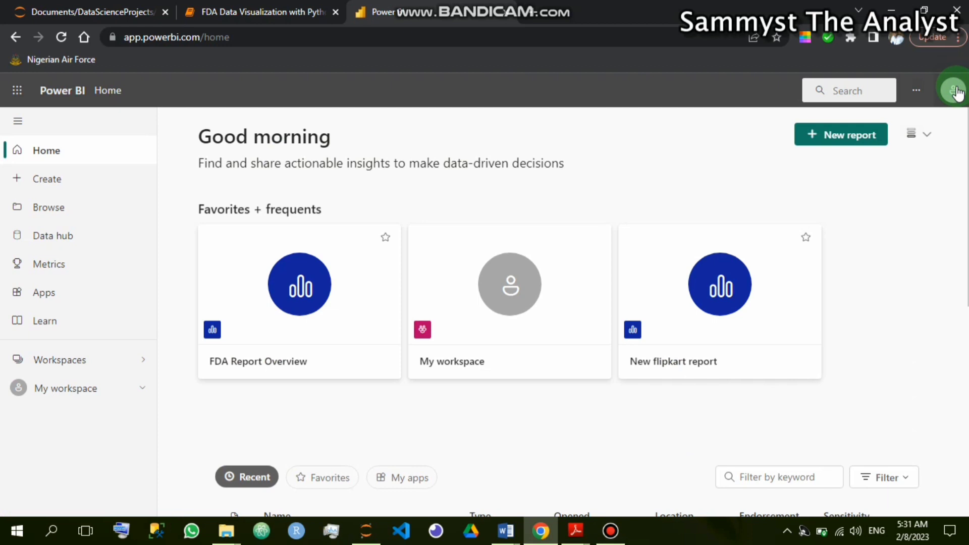
click(954, 91)
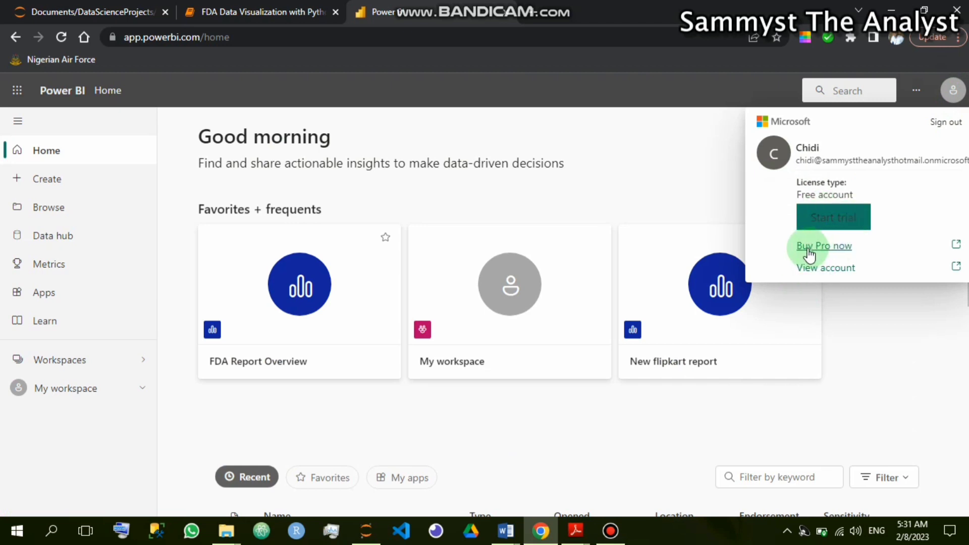
click(420, 398)
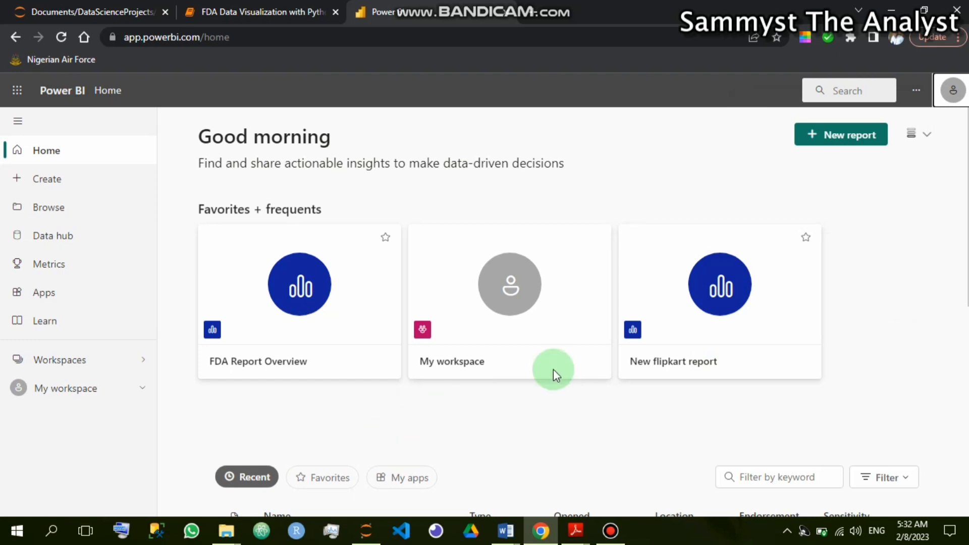
scroll(562, 357, down, 5)
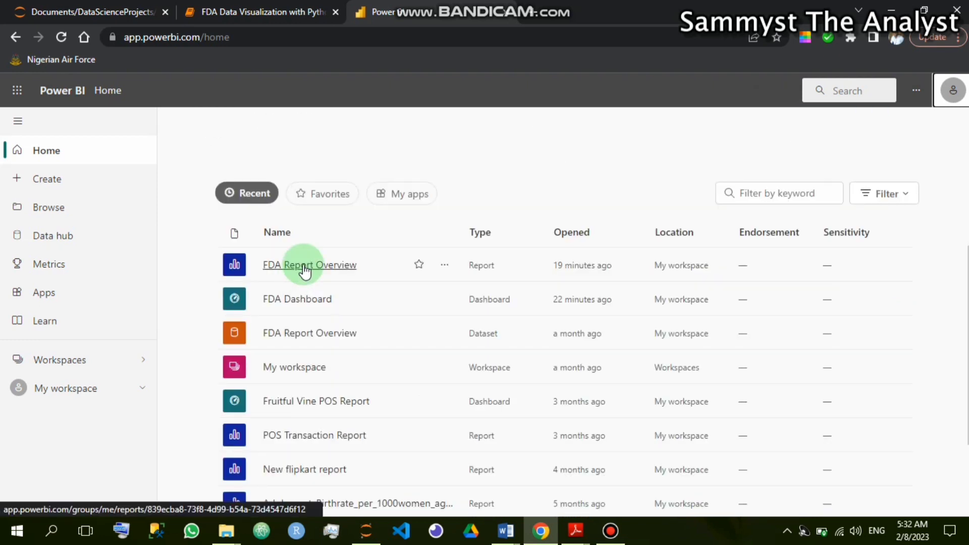
Step: Open the FDA Report Overview report from the Recent list
click(303, 265)
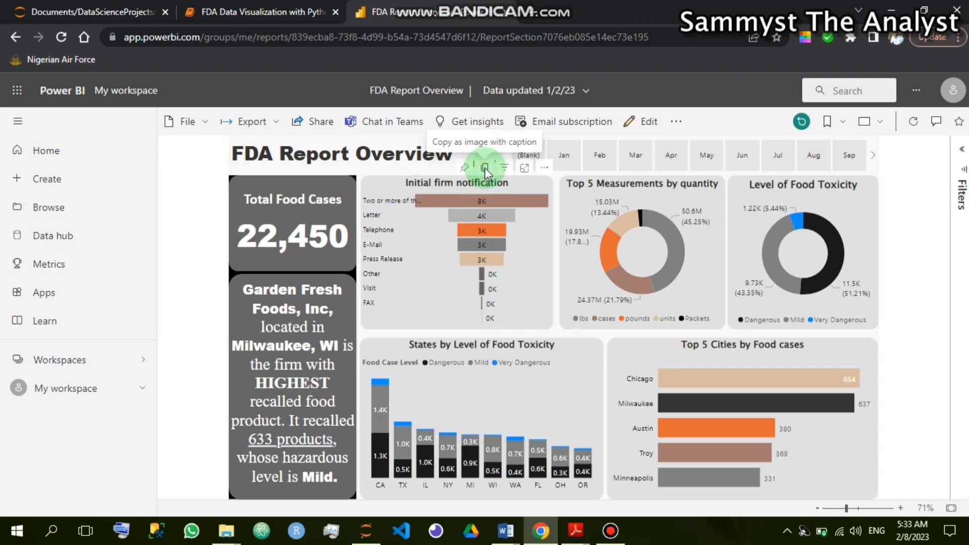
Step: Copy the Initial firm notification funnel chart to the clipboard with Copy as image
click(485, 168)
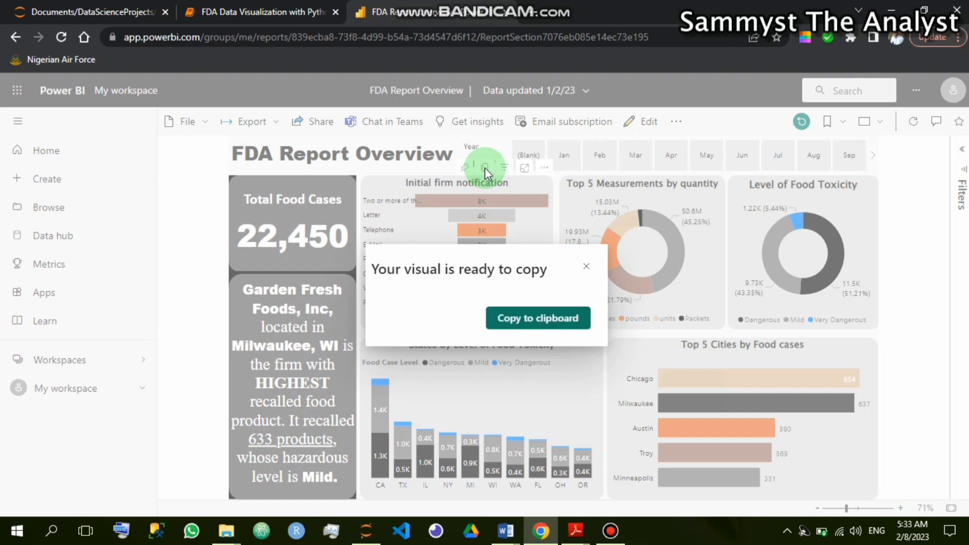
click(535, 319)
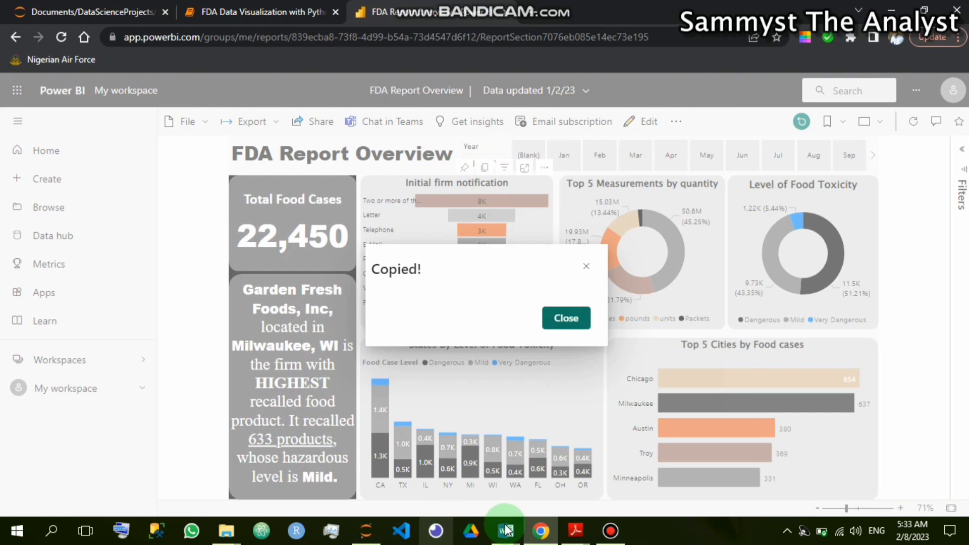
Step: Paste the funnel chart below 22,450 in the Food and Drug Administration document and delete its Power BI caption
mouse_move(505, 531)
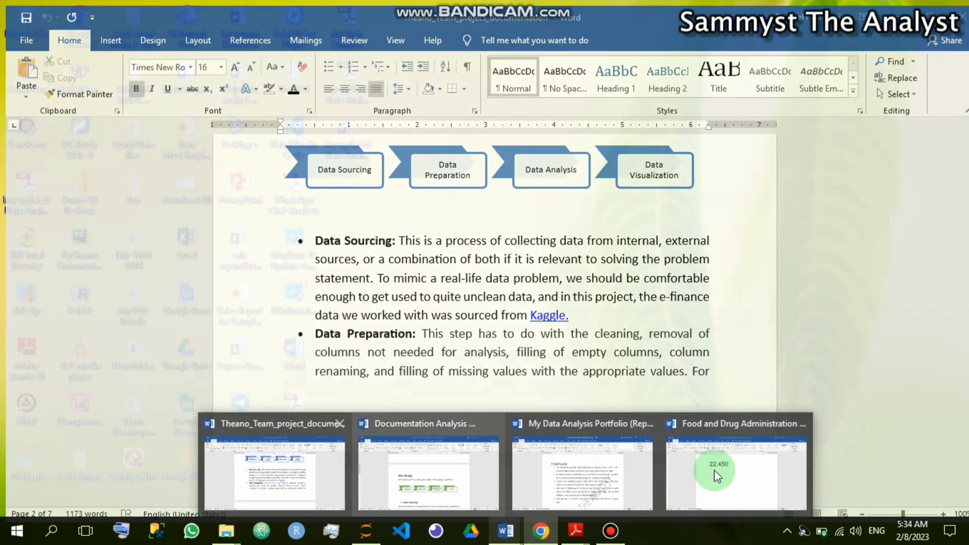
click(718, 476)
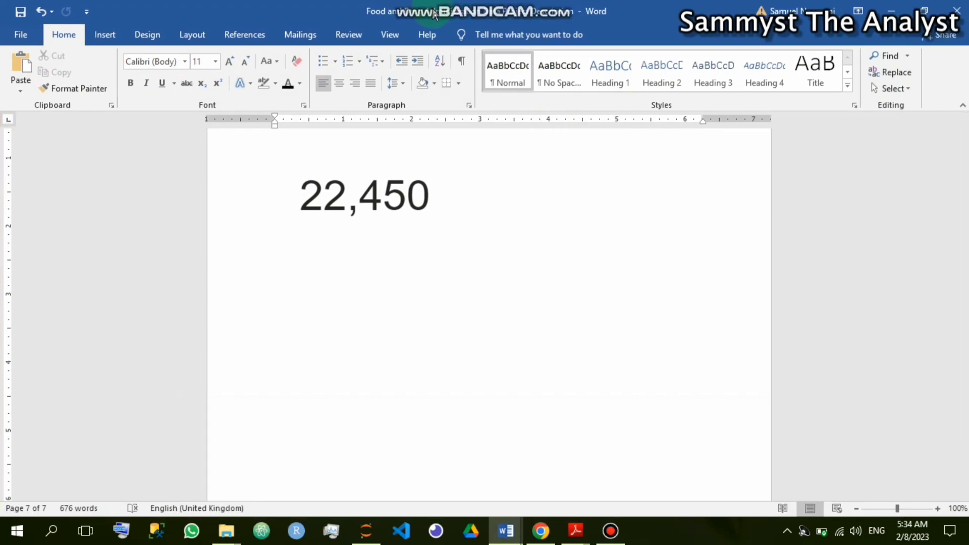
click(317, 276)
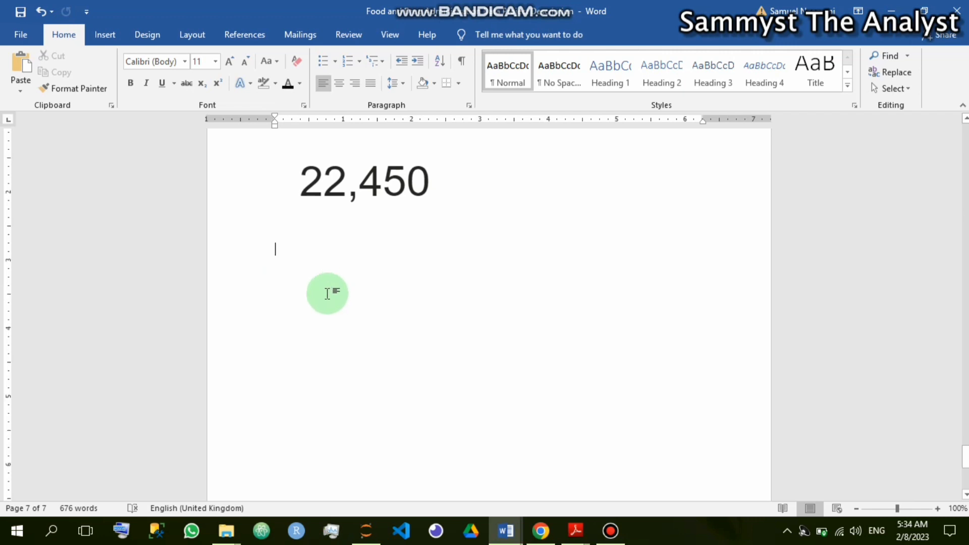
scroll(329, 289, down, 3)
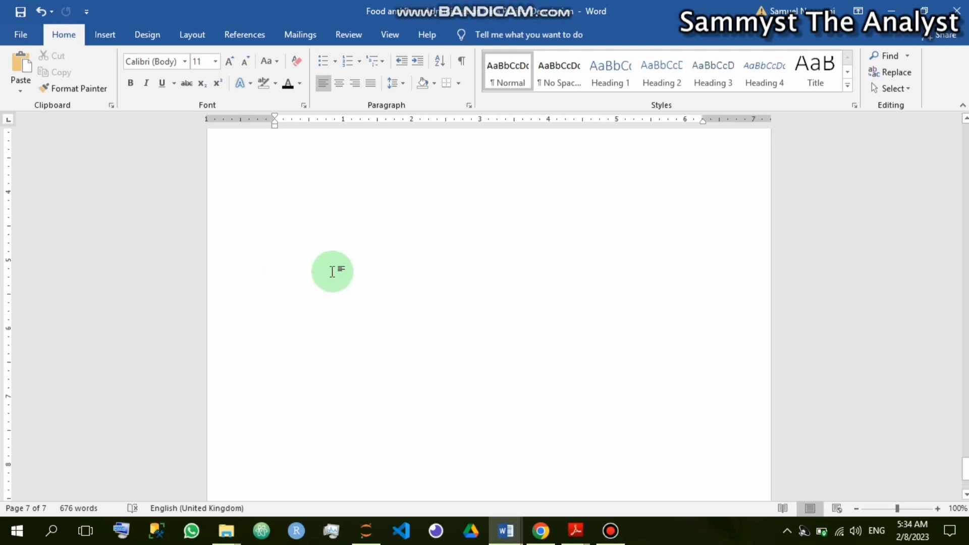
scroll(332, 272, up, 5)
scroll(321, 144, down, 2)
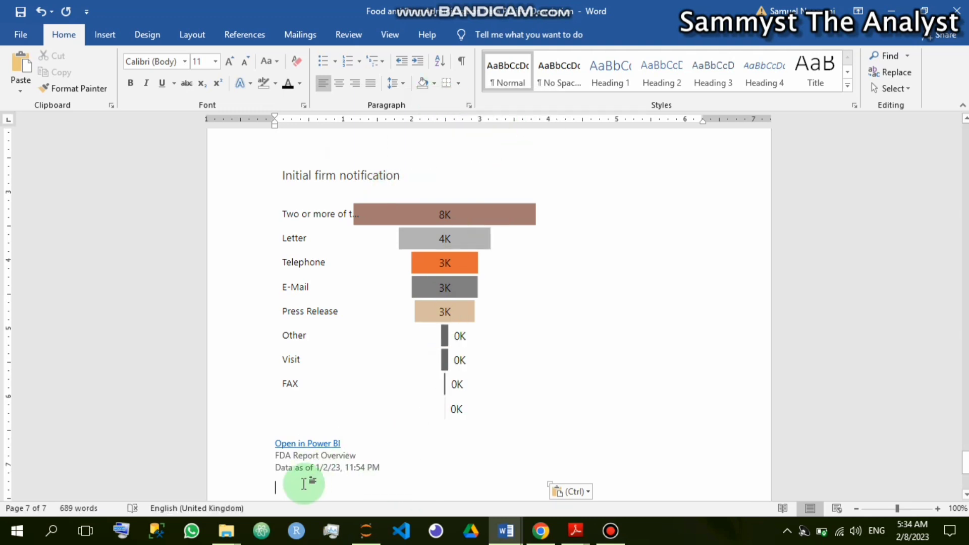
click(271, 444)
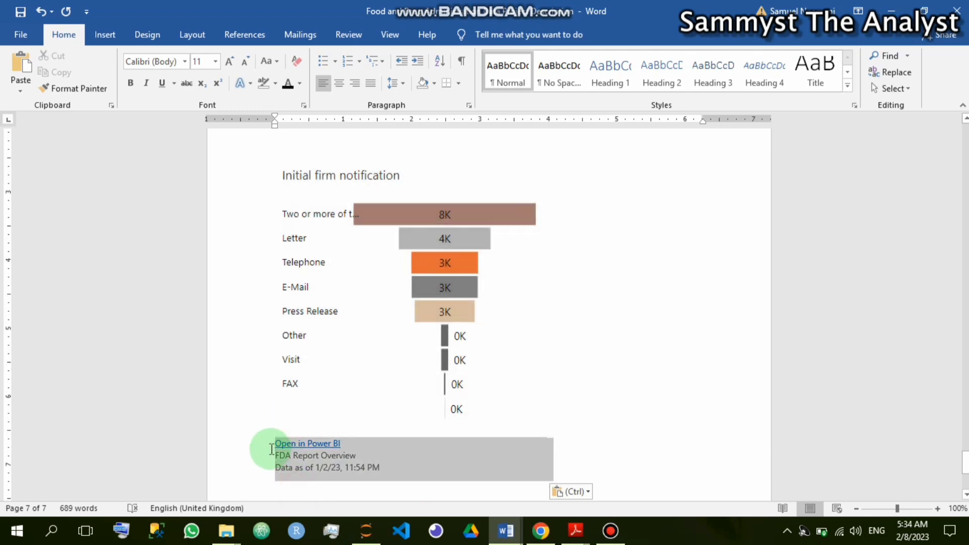
key(BackSpace)
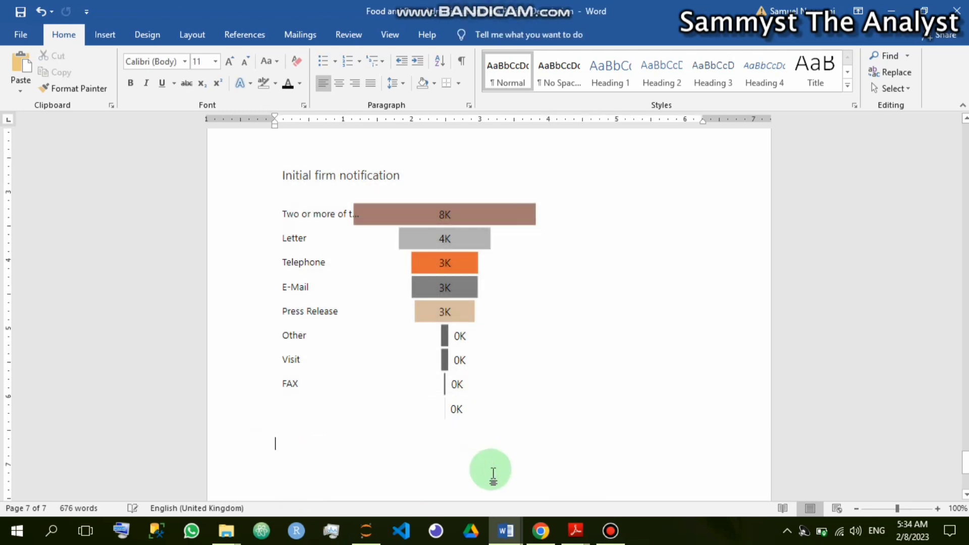
Step: Return to the Power BI report and dismiss the Copied! confirmation
mouse_move(542, 534)
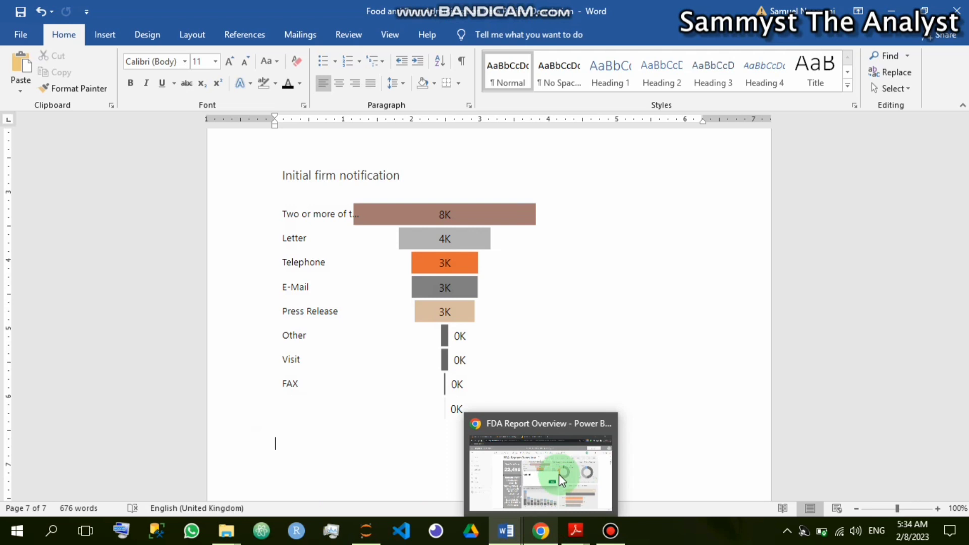
click(559, 415)
click(587, 266)
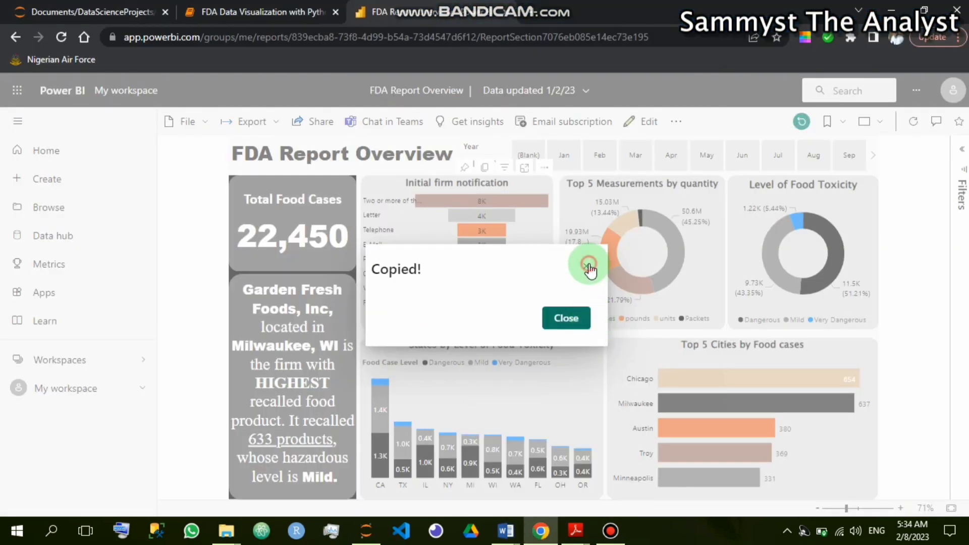
Step: Copy the Top 5 Measurements by quantity donut chart as an image, then go back to Word
click(614, 189)
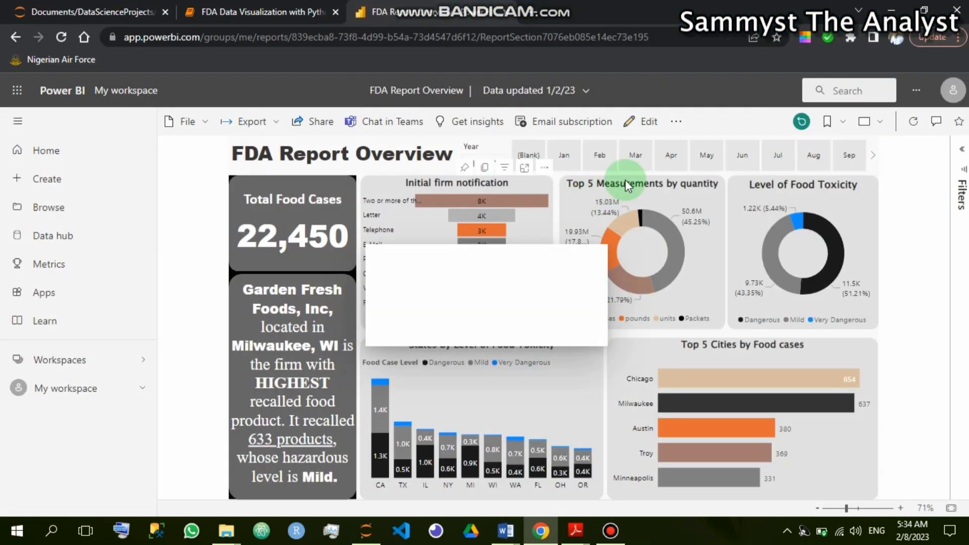
click(656, 174)
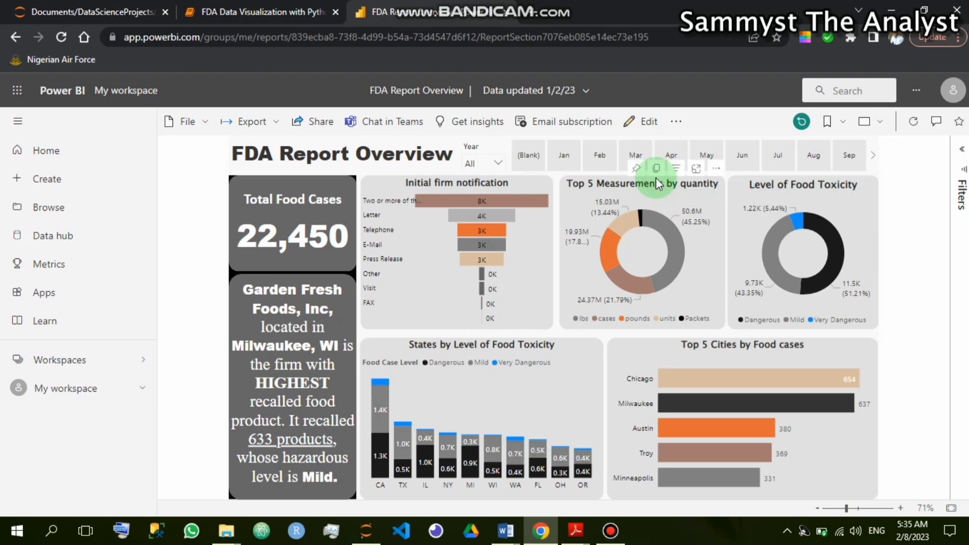
click(656, 172)
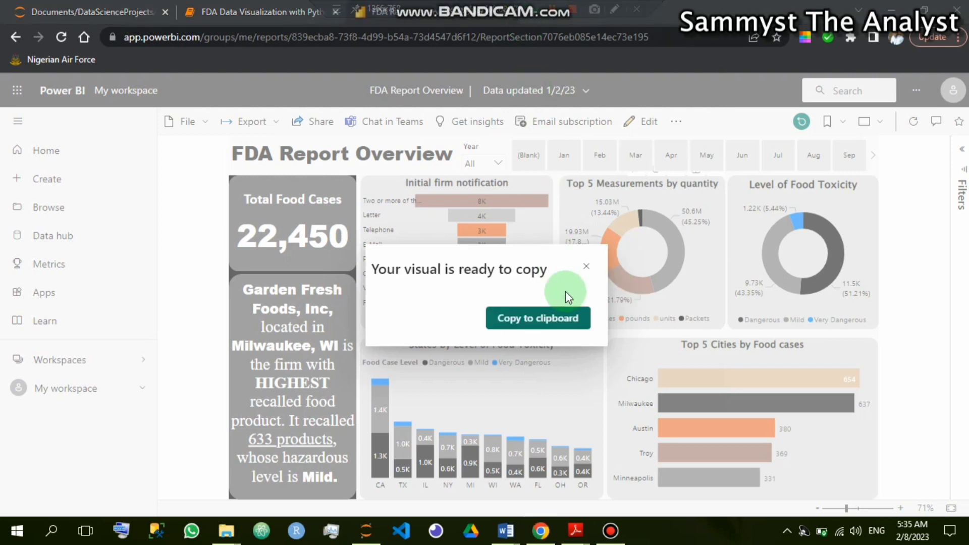
click(569, 321)
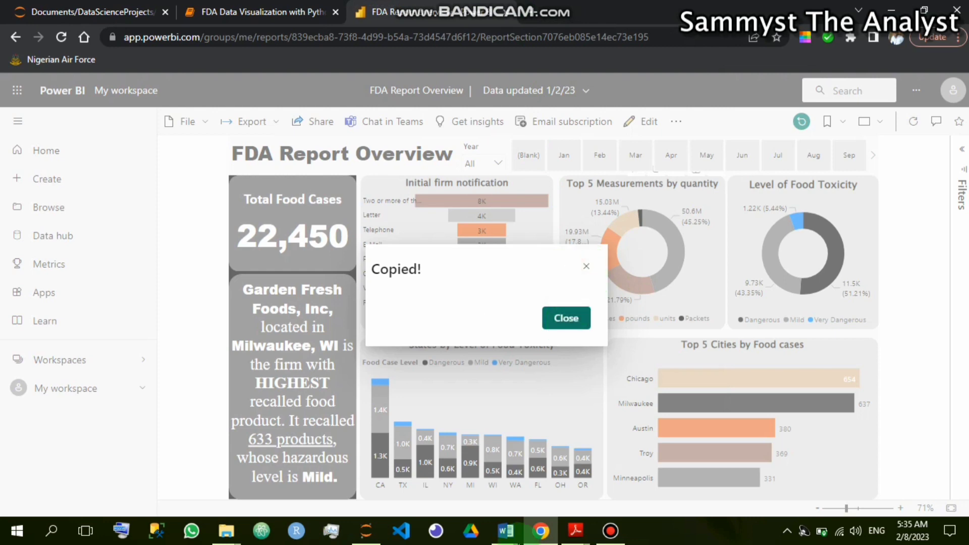
click(566, 318)
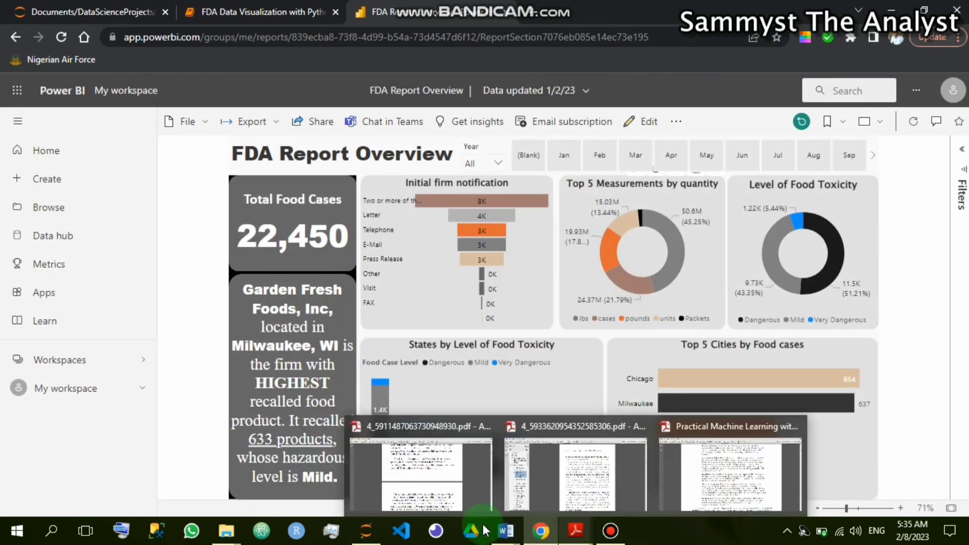
mouse_move(506, 530)
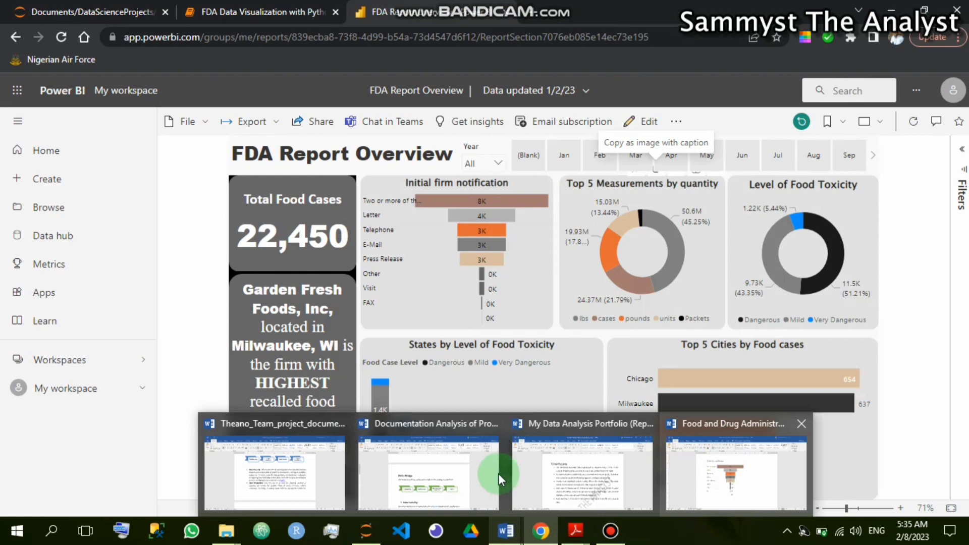
click(303, 454)
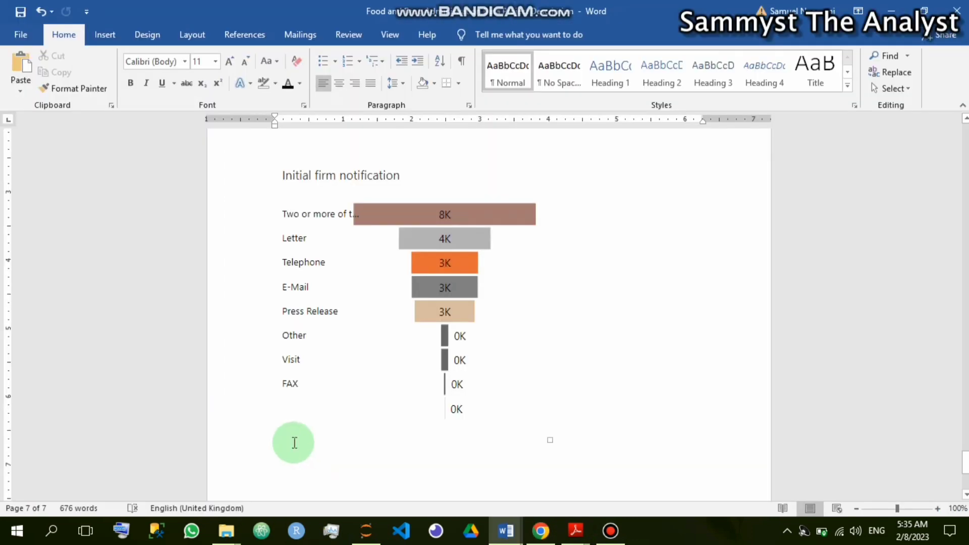
Step: Paste the donut chart after the funnel chart, delete its Power BI caption, and switch back to Chrome
key(ctrl+v)
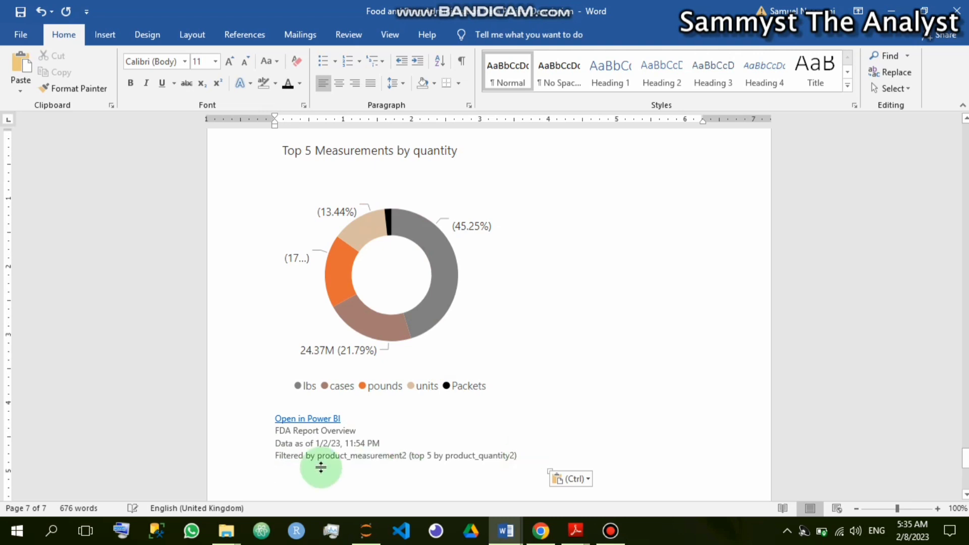
click(279, 415)
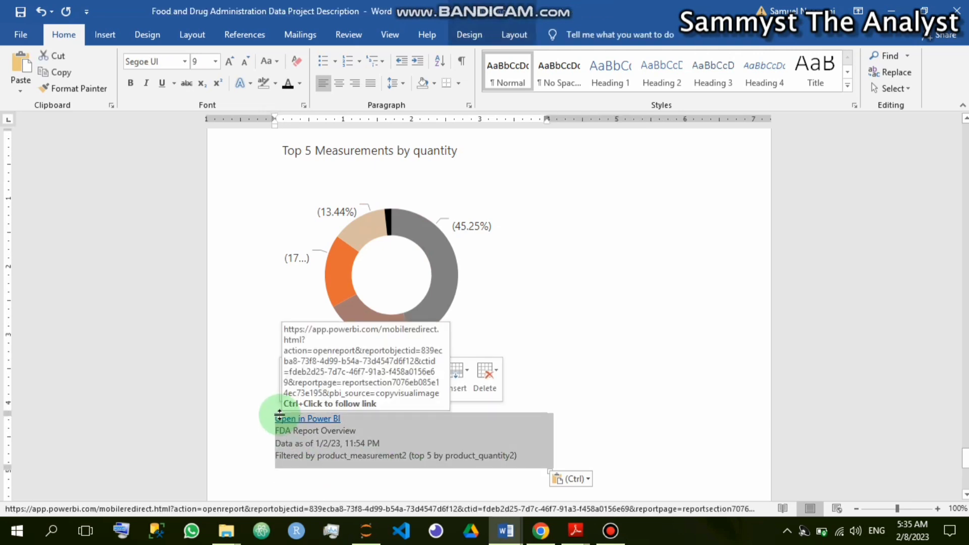
key(BackSpace)
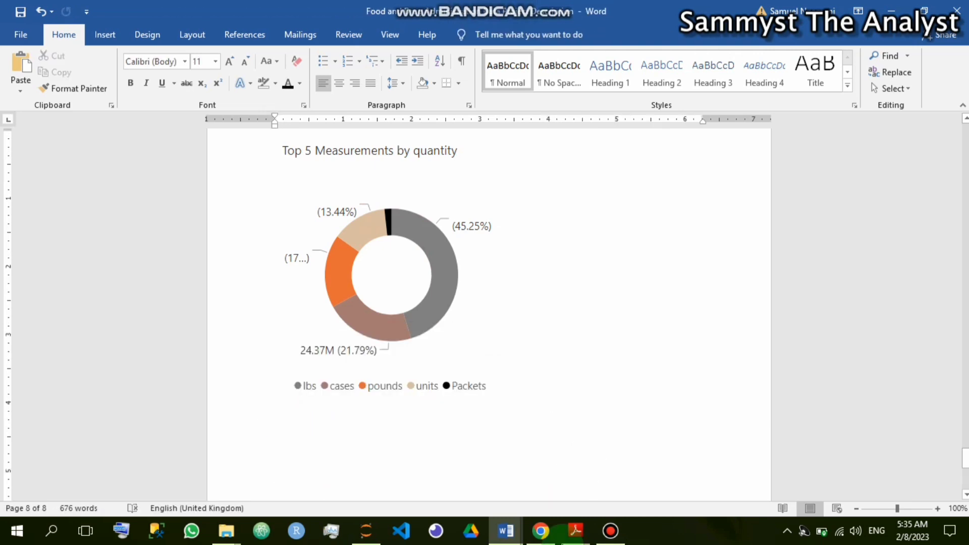
click(541, 531)
click(732, 485)
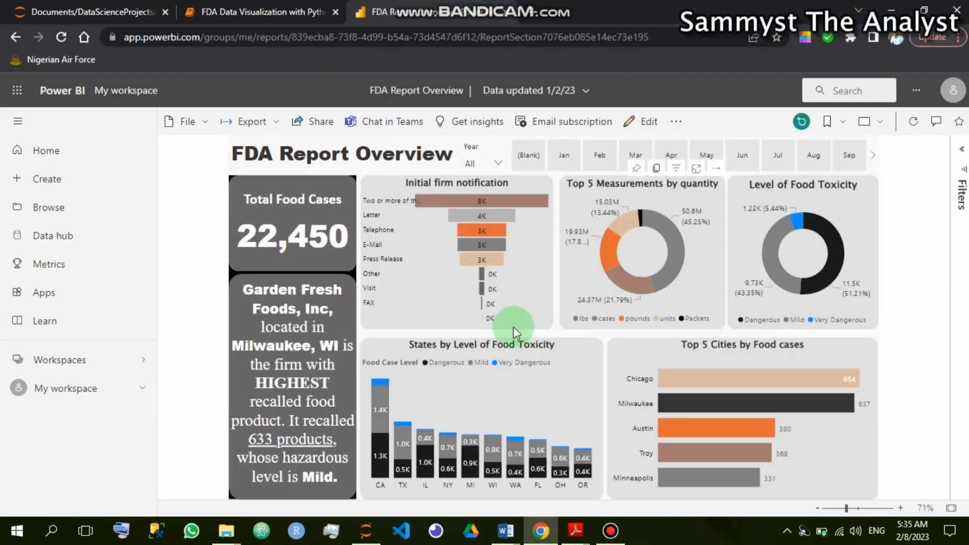